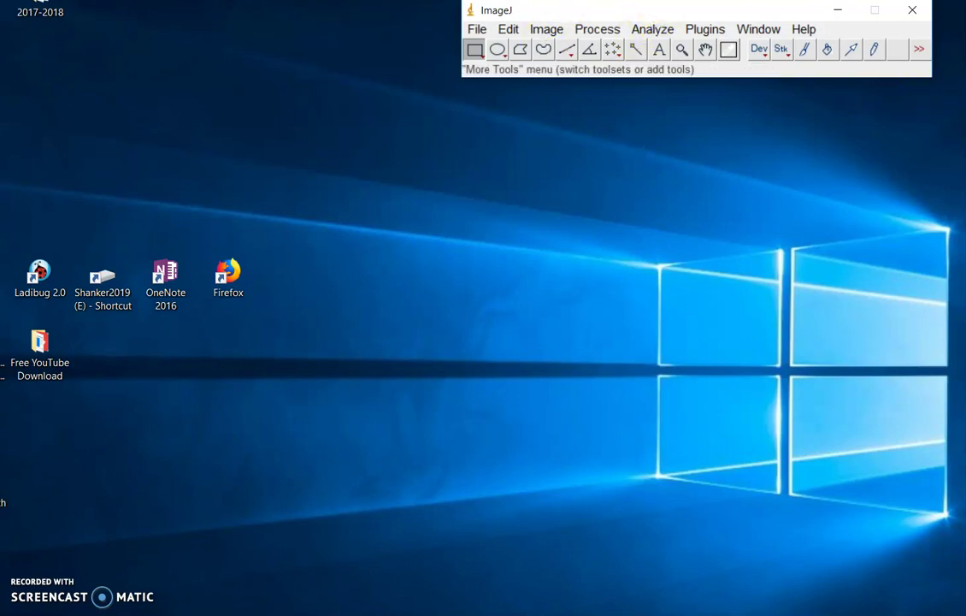
Step: Open the duckweed photo lemna.jpg from the File > Open file list
left_click(345, 21)
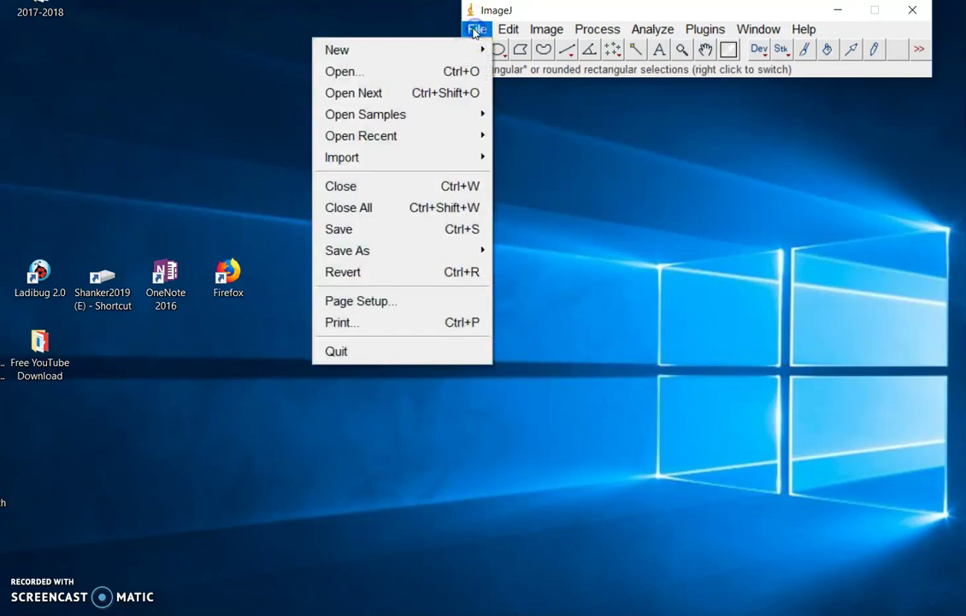
left_click(349, 67)
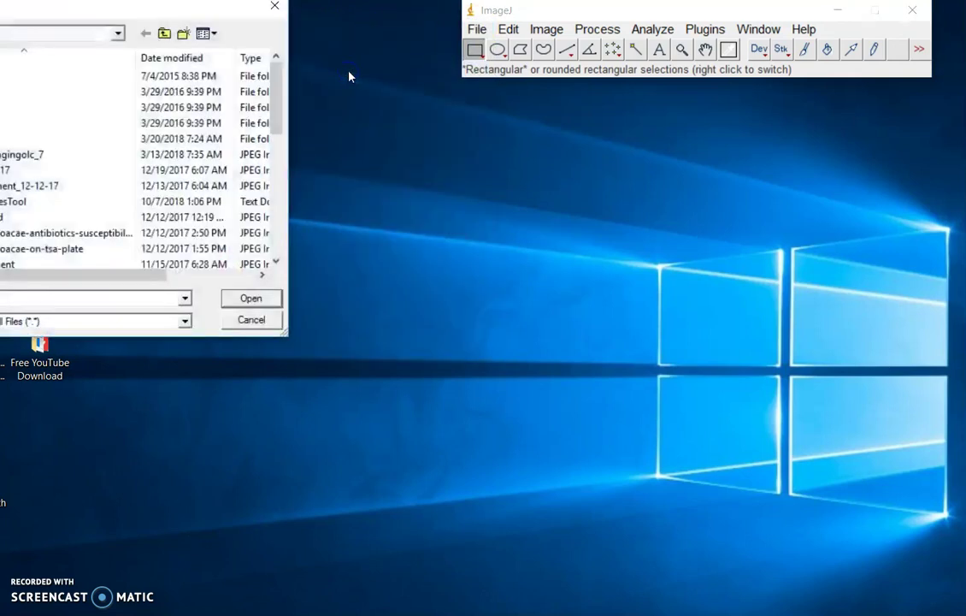
scroll(92, 188, "down", 2)
scroll(94, 188, "down", 1)
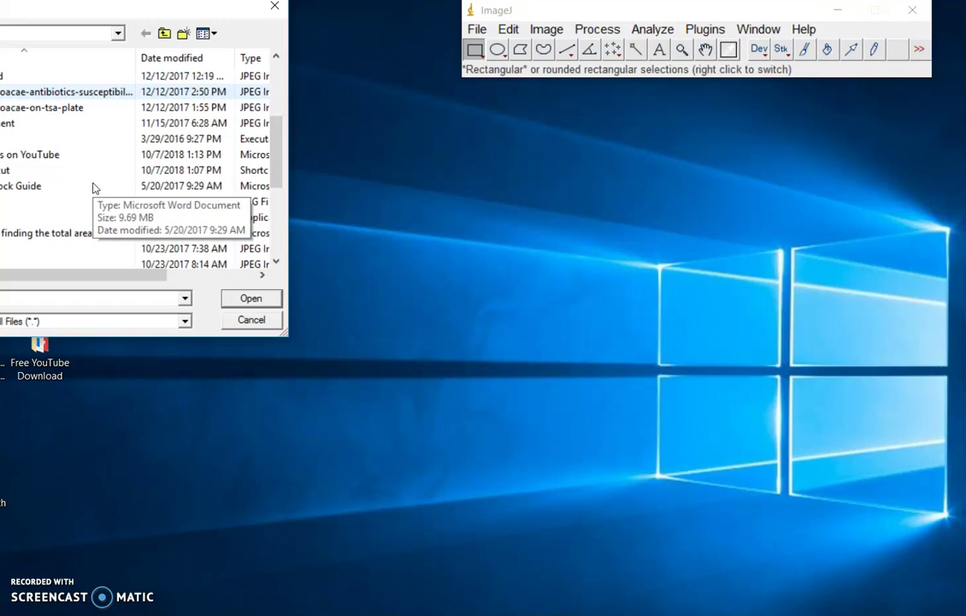
scroll(94, 188, "down", 2)
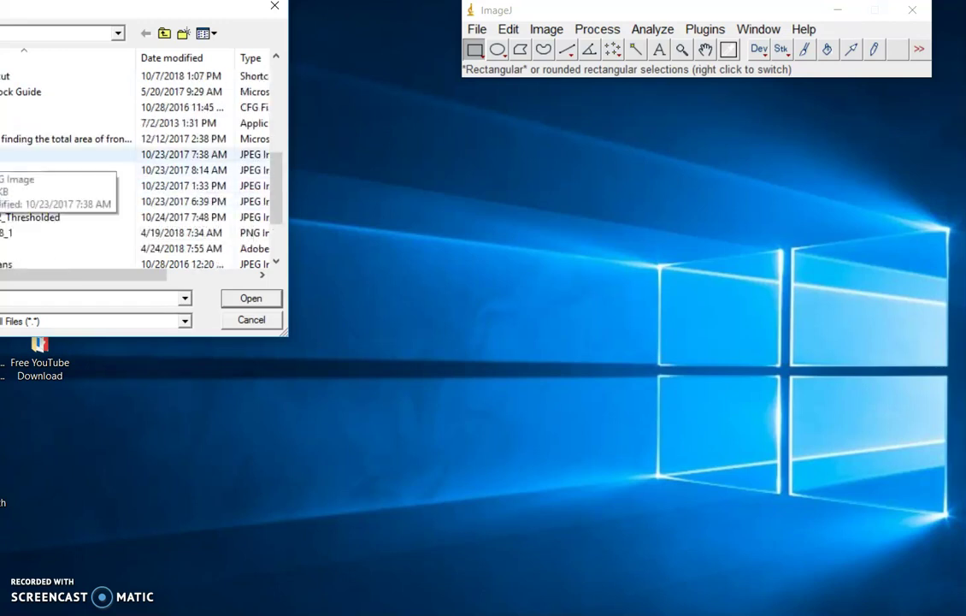
double_click(1, 154)
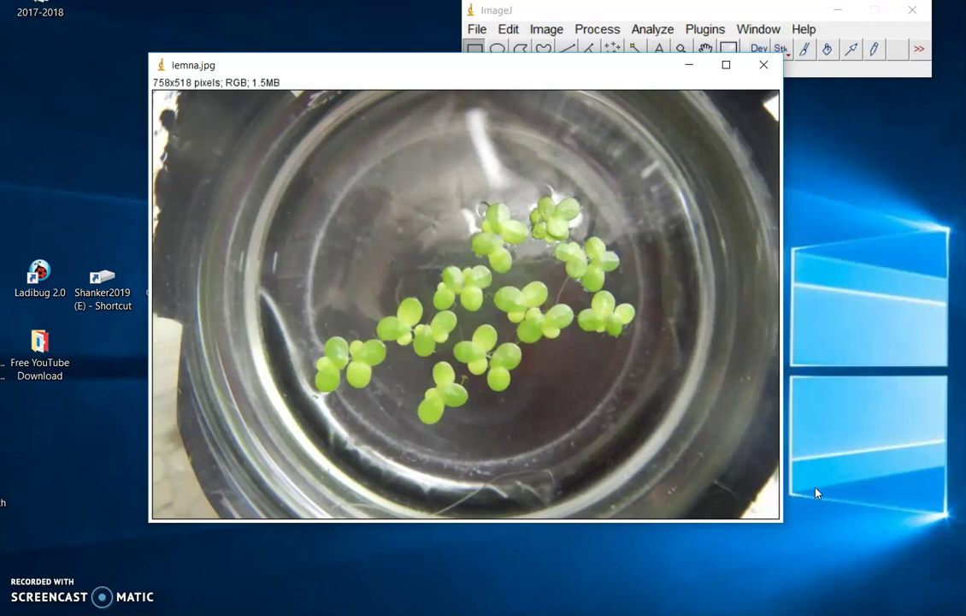
Step: Maximize and reposition the lemna.jpg window, zoom to 200% and centre the frond cluster
left_click(728, 66)
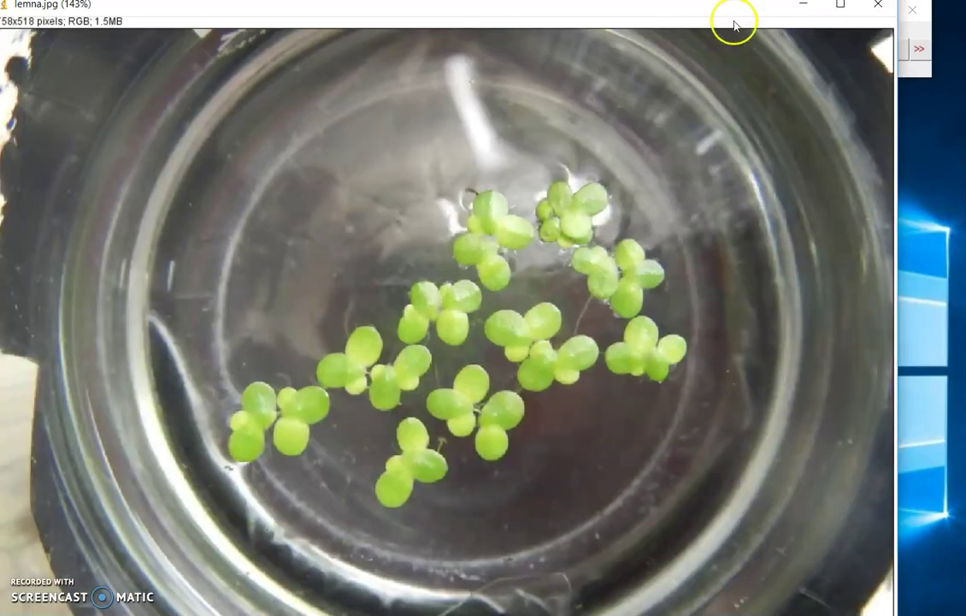
left_click_drag(734, 17, 797, 115)
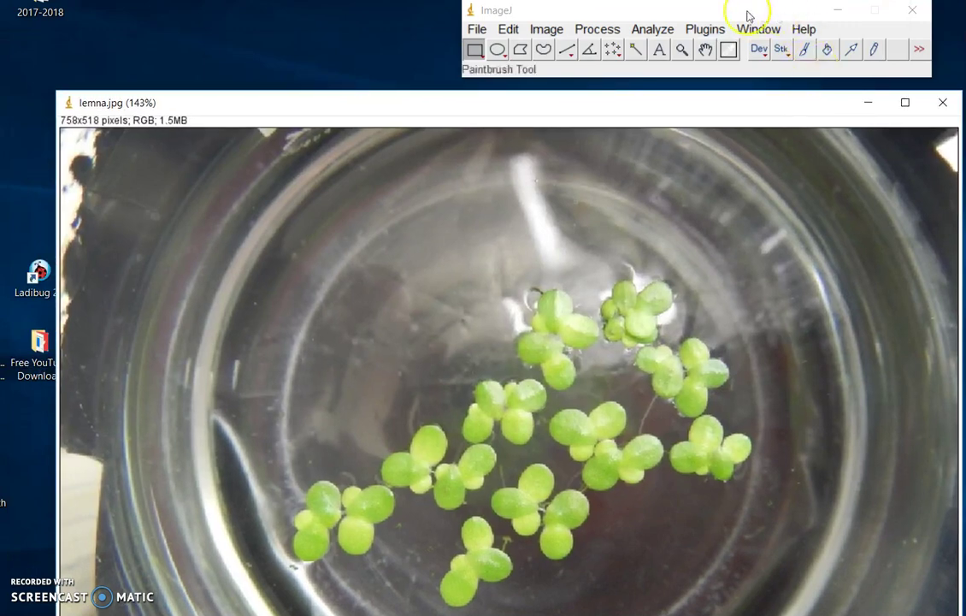
left_click(681, 50)
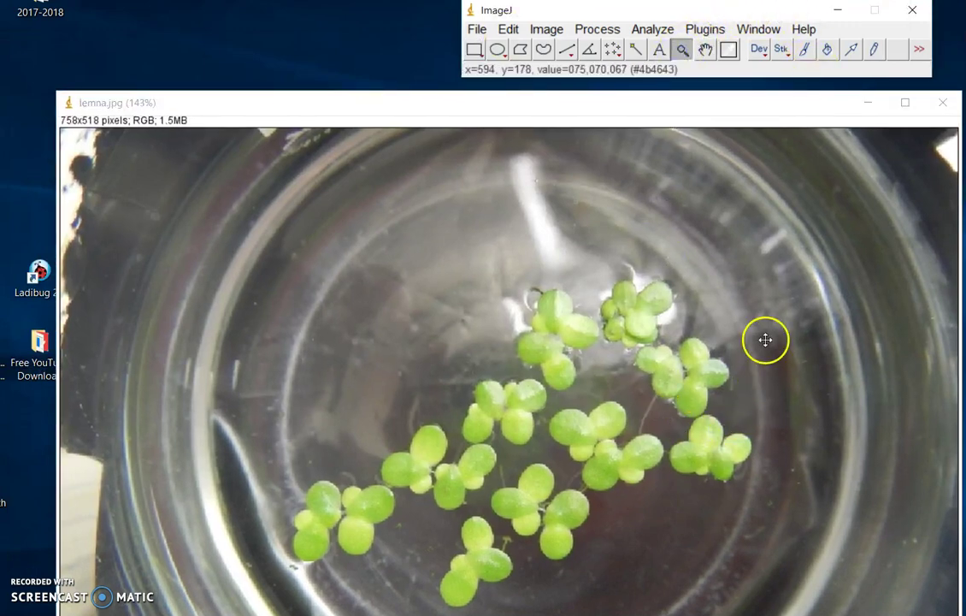
left_click(765, 339)
left_click(765, 339)
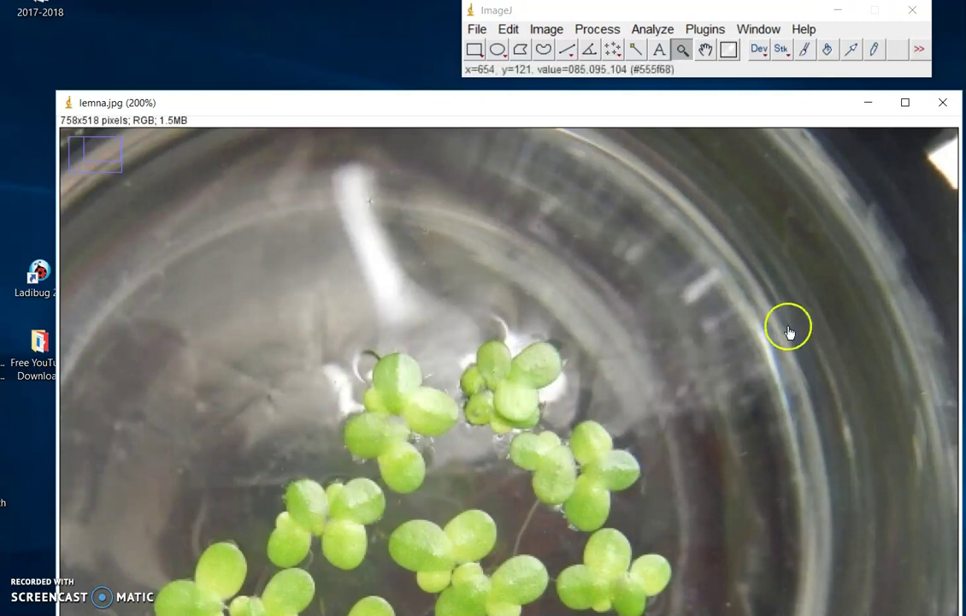
scroll(552, 151, "down", 3)
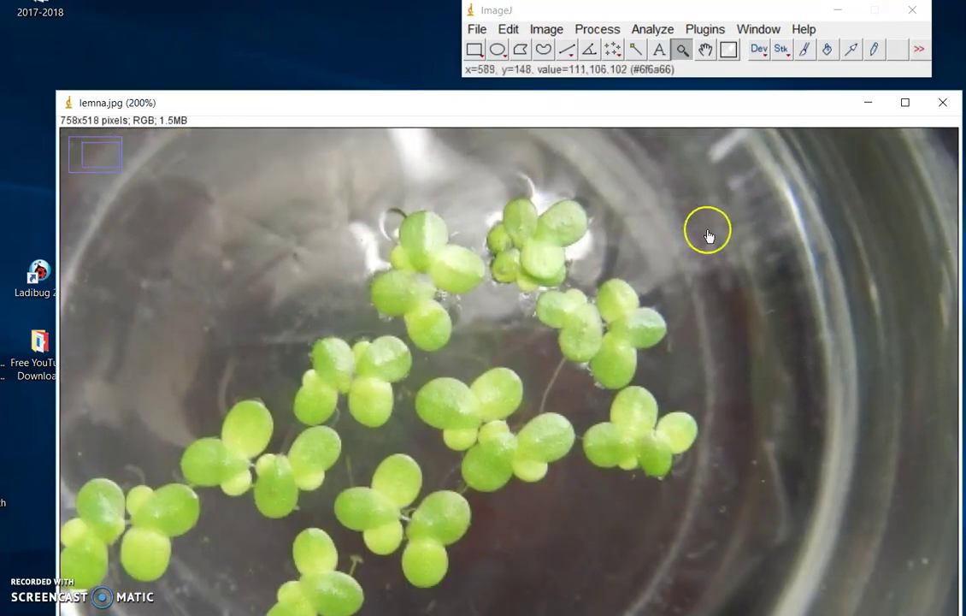
left_click_drag(707, 228, 808, 205)
left_click_drag(654, 561, 651, 548)
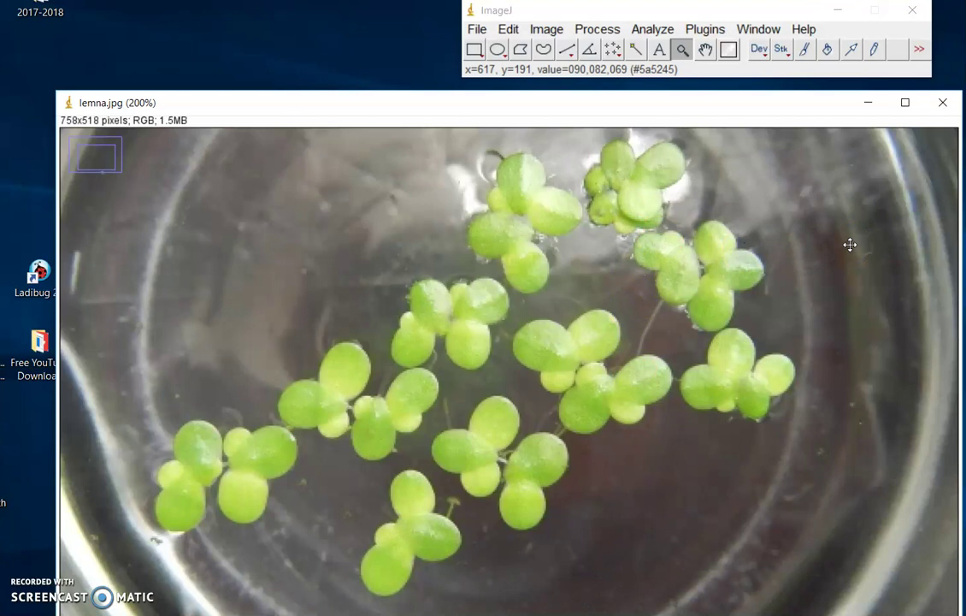
Step: Launch Plugins > Analyze > Cell Counter and move the Point Tool options off the fronds
left_click(709, 30)
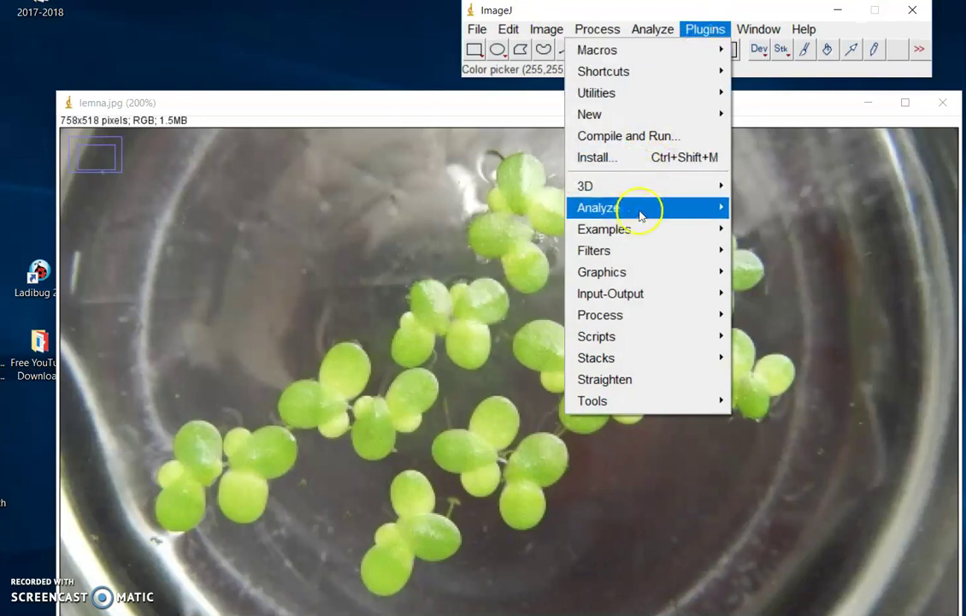
mouse_move(640, 213)
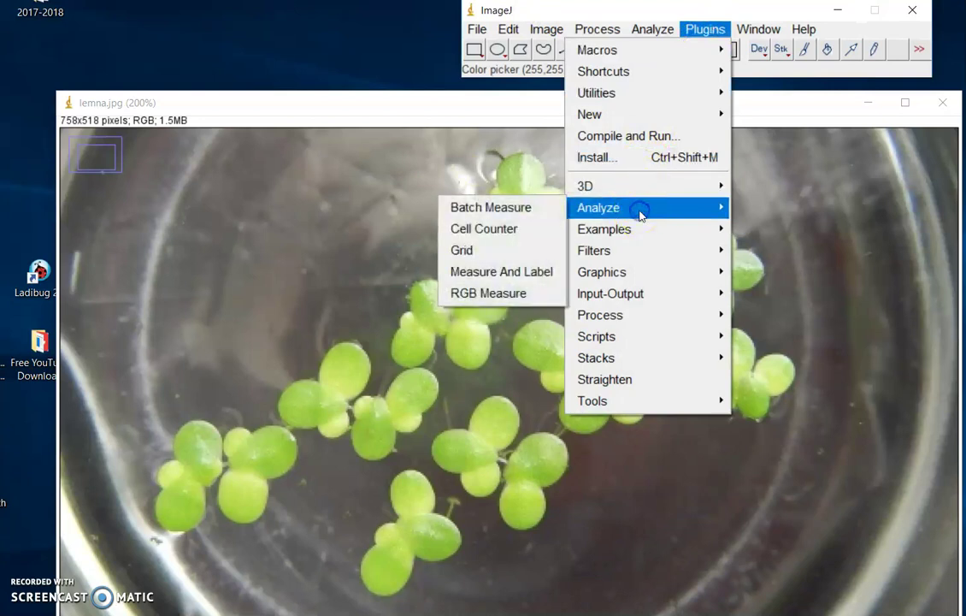
left_click(517, 229)
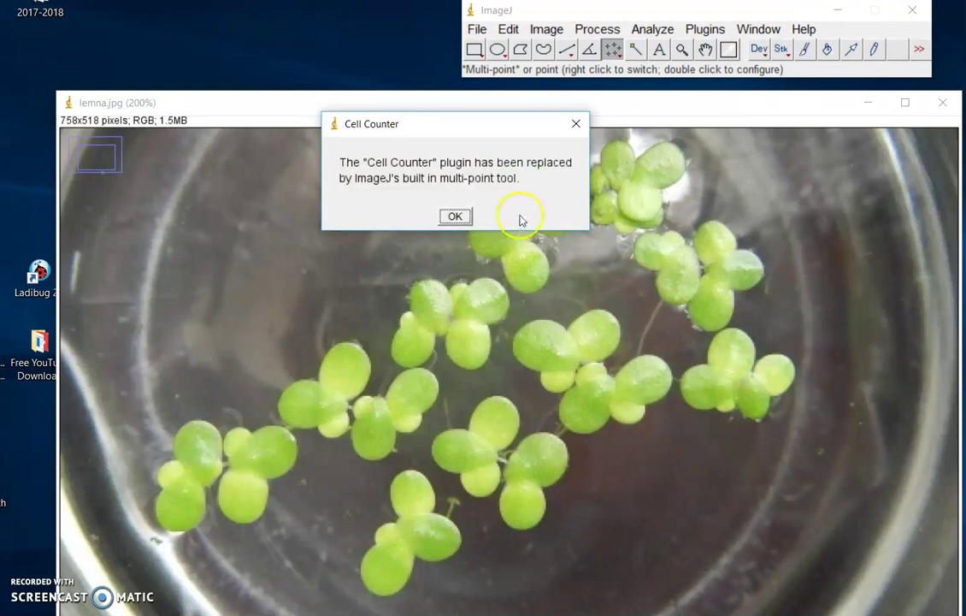
left_click(455, 216)
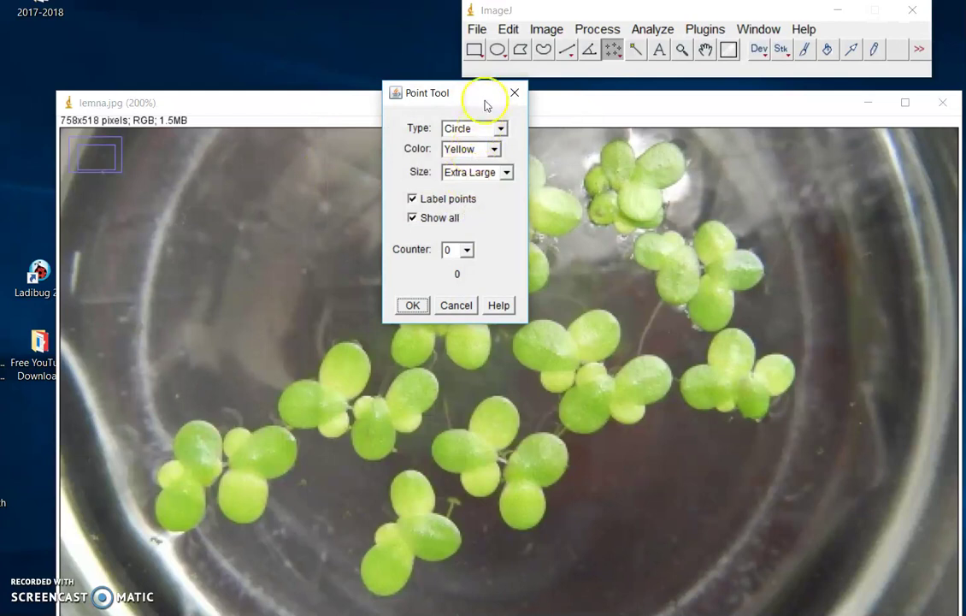
left_click_drag(489, 97, 906, 117)
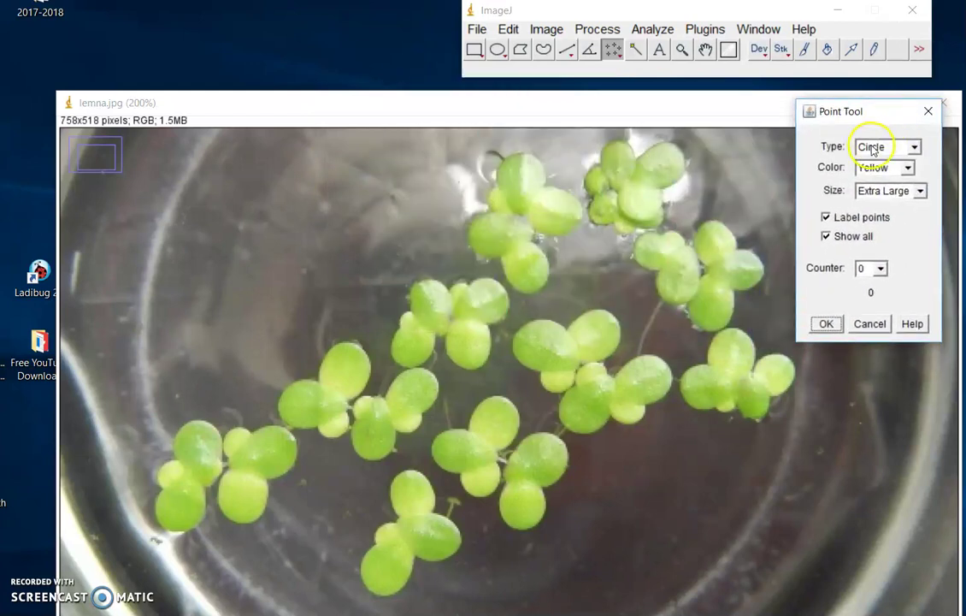
Step: Set the point marker type to Hybrid and the size to Large
left_click(914, 147)
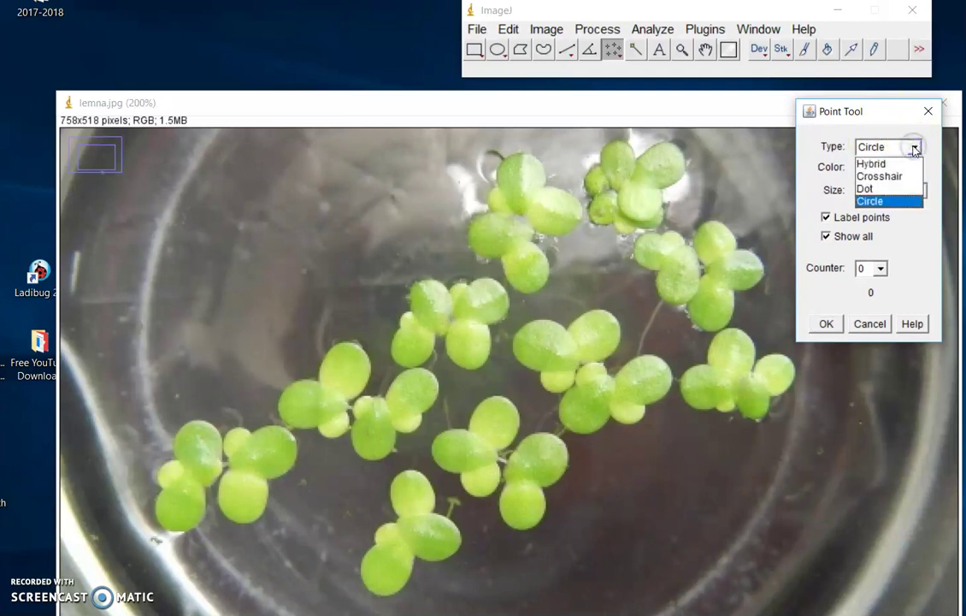
left_click(872, 164)
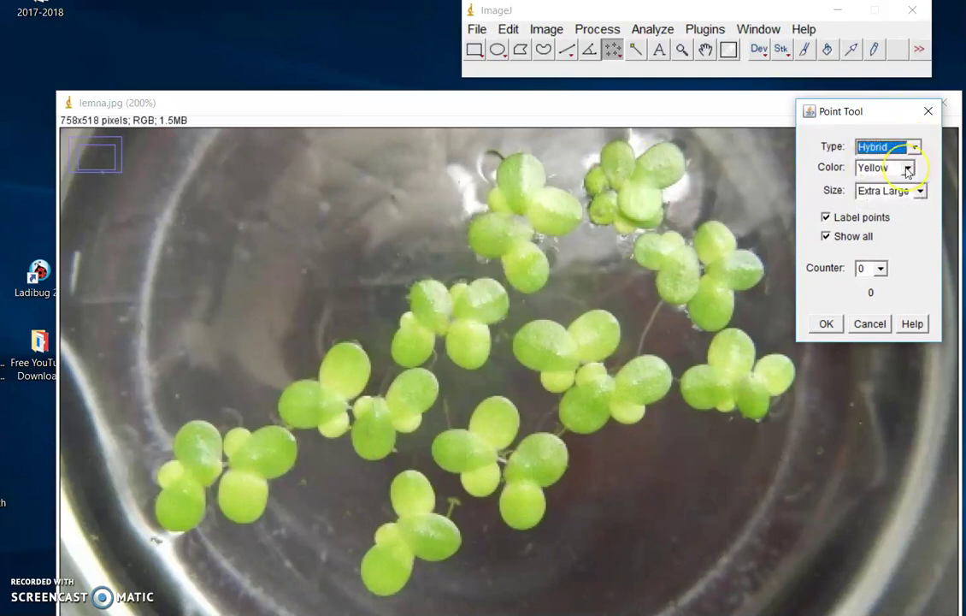
left_click(920, 191)
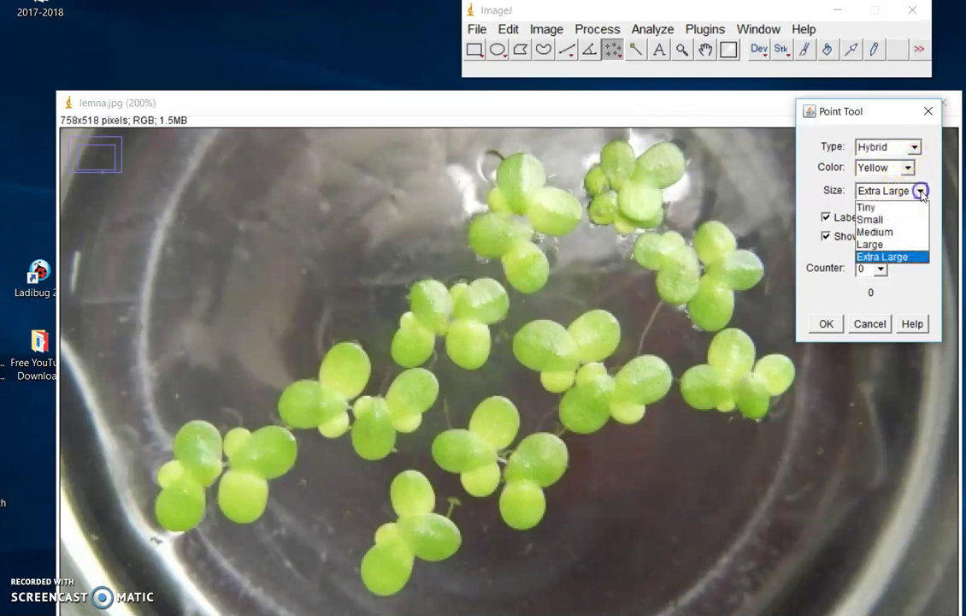
left_click(882, 244)
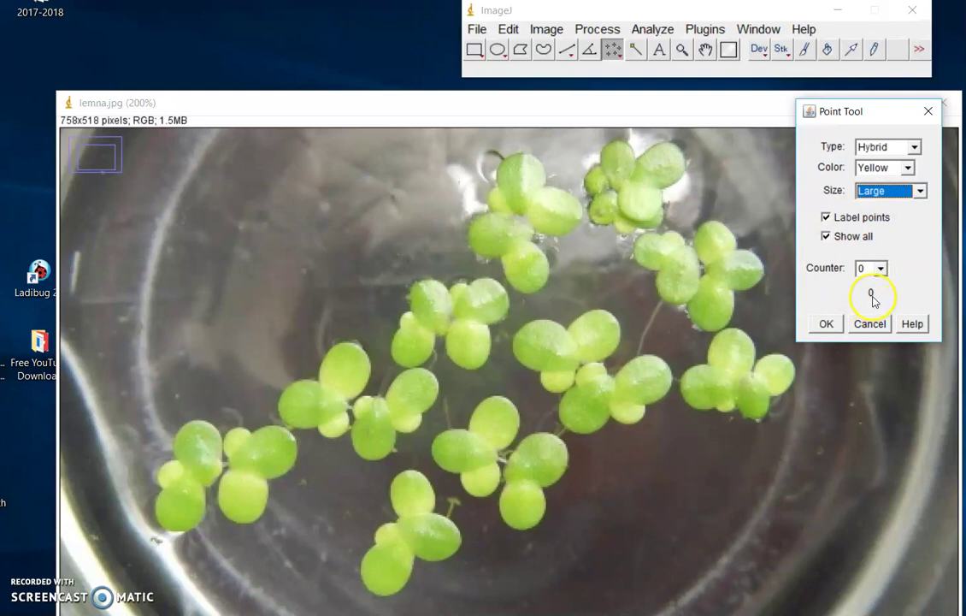
Step: Mark seven fronds in the upper-right cluster with counting points
left_click(665, 161)
left_click(644, 198)
left_click(619, 159)
left_click(597, 180)
left_click(602, 210)
left_click(625, 224)
left_click(656, 221)
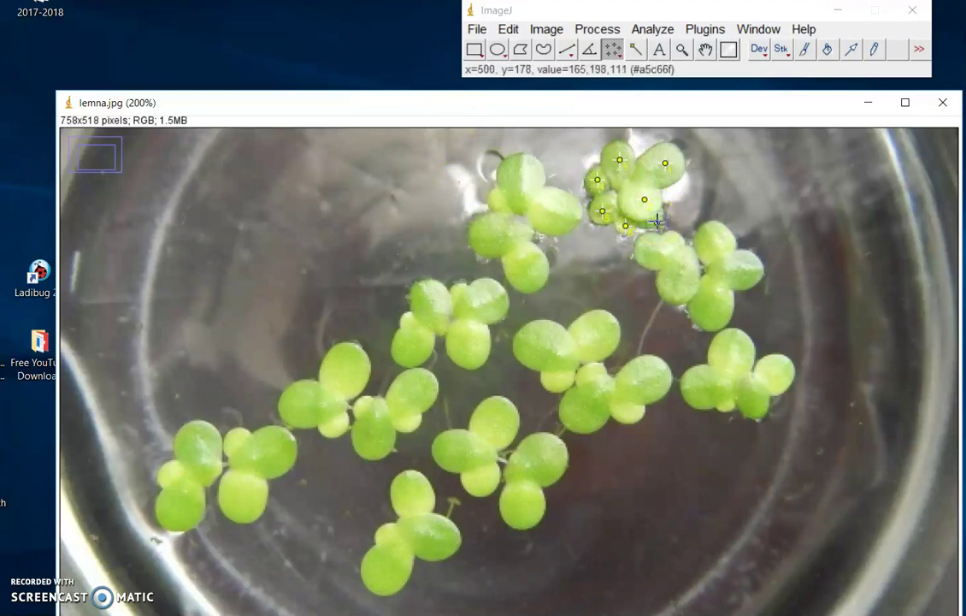
Step: Measure the seven points with Ctrl+M and move the Results table partly off screen
key("ctrl+m")
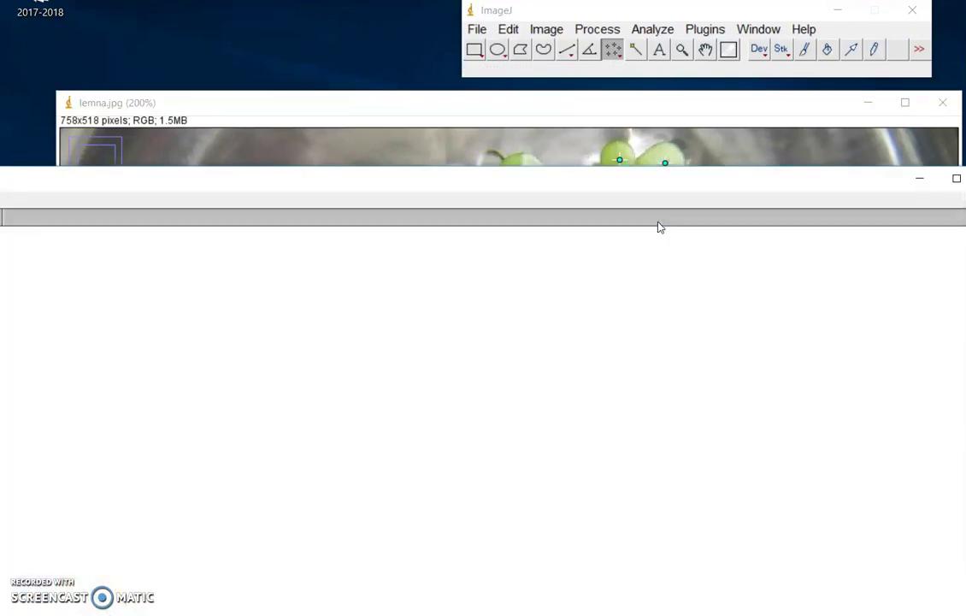
left_click(588, 216)
left_click(255, 166)
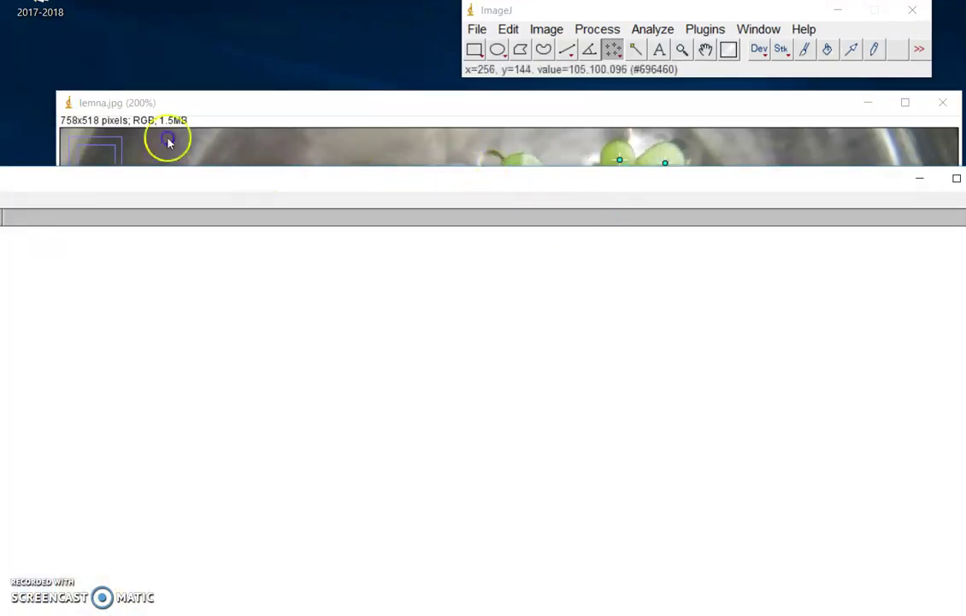
left_click_drag(563, 194, 562, 194)
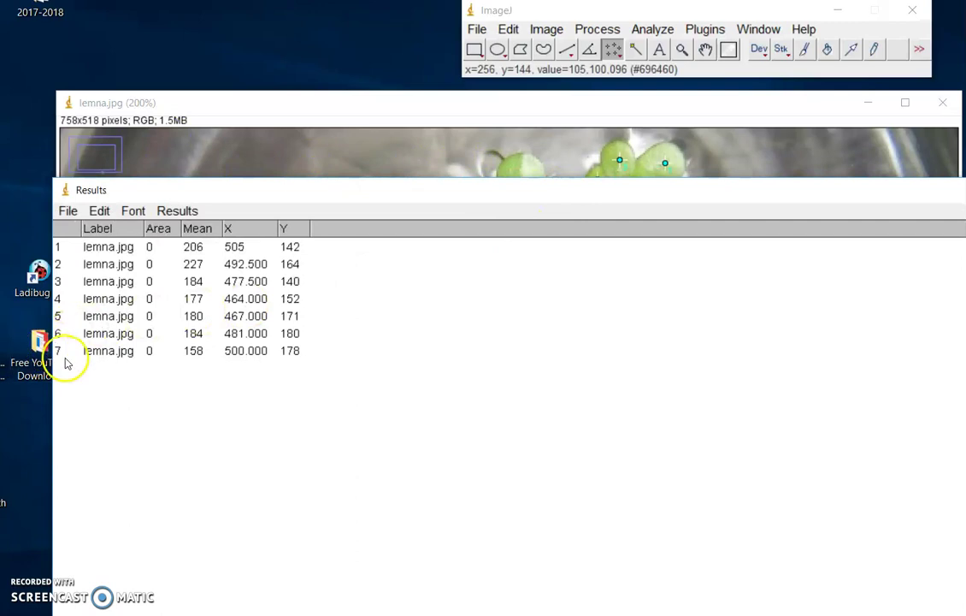
left_click_drag(949, 190, 625, 197)
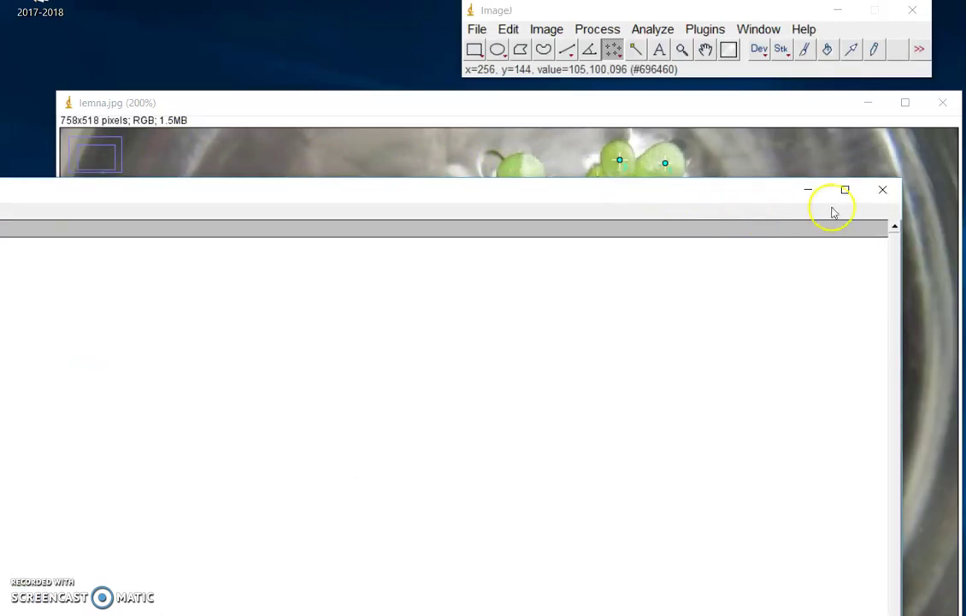
Step: Close the Results table and bring up the Cell Counter point settings again
left_click(884, 190)
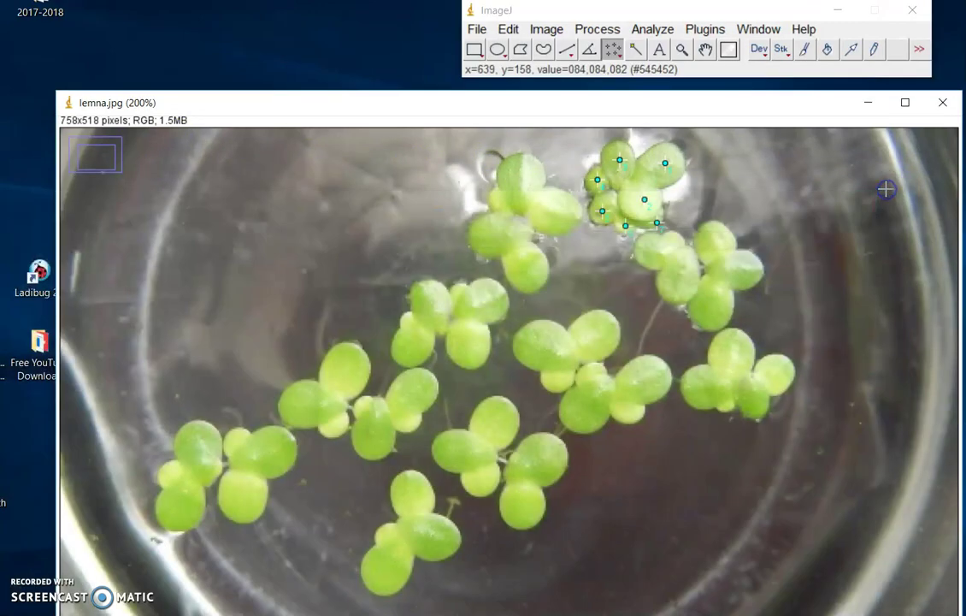
left_click(699, 32)
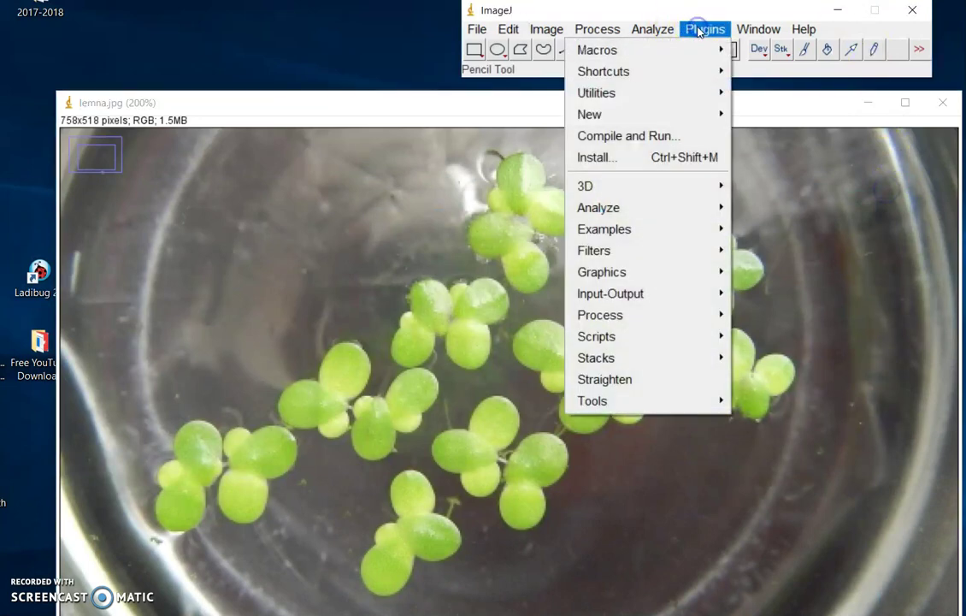
mouse_move(627, 213)
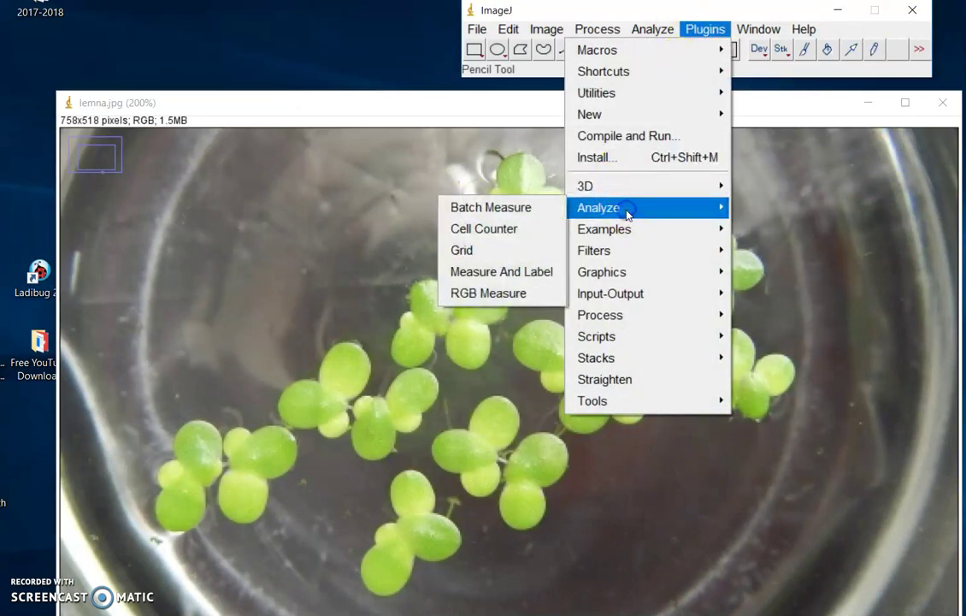
left_click(512, 227)
left_click(456, 217)
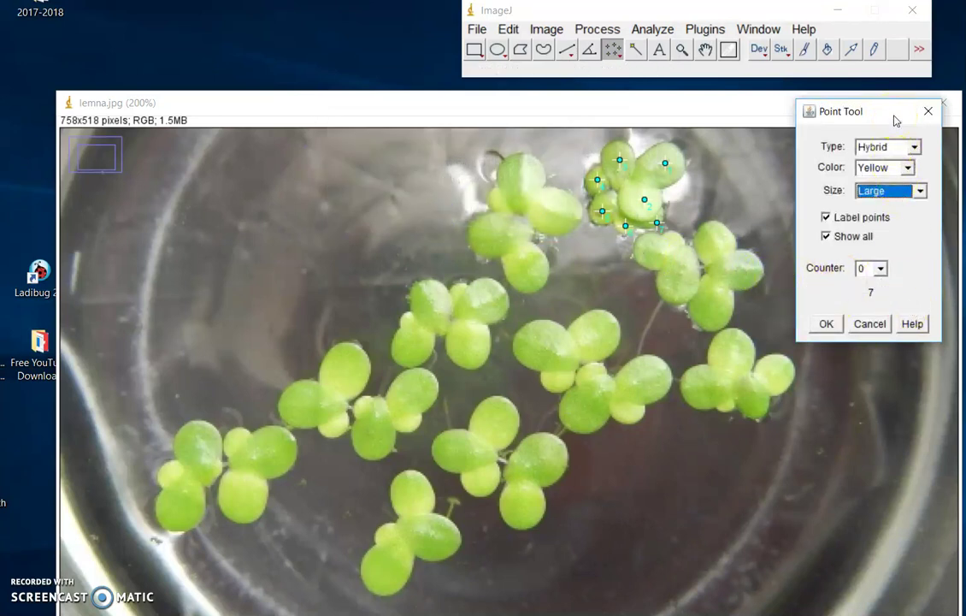
Step: Mark six more fronds in the neighbouring right-hand cluster, reaching about 13 points
left_click(739, 273)
left_click(722, 244)
left_click(714, 306)
left_click(683, 276)
left_click(657, 251)
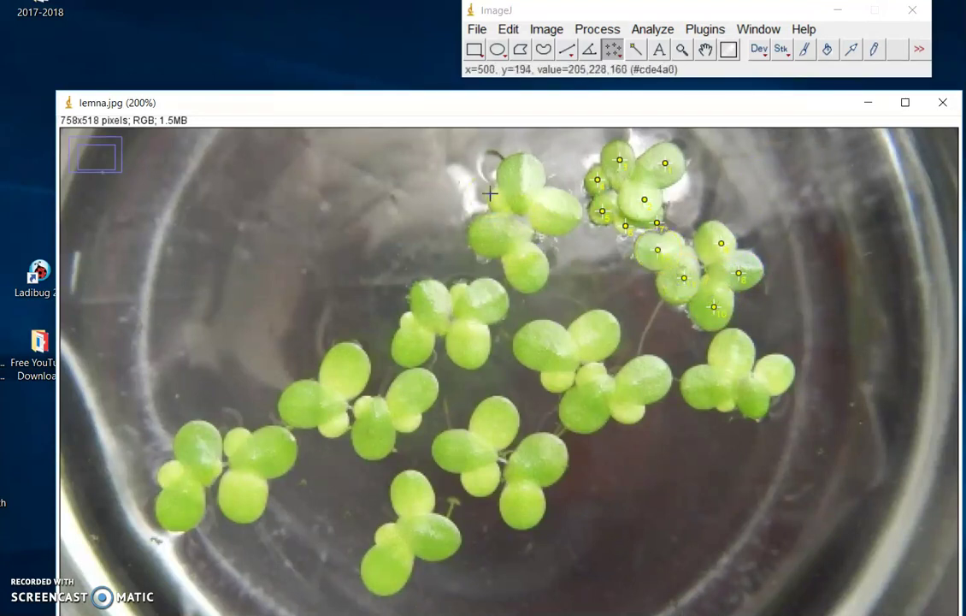
left_click(675, 240)
left_click(745, 291)
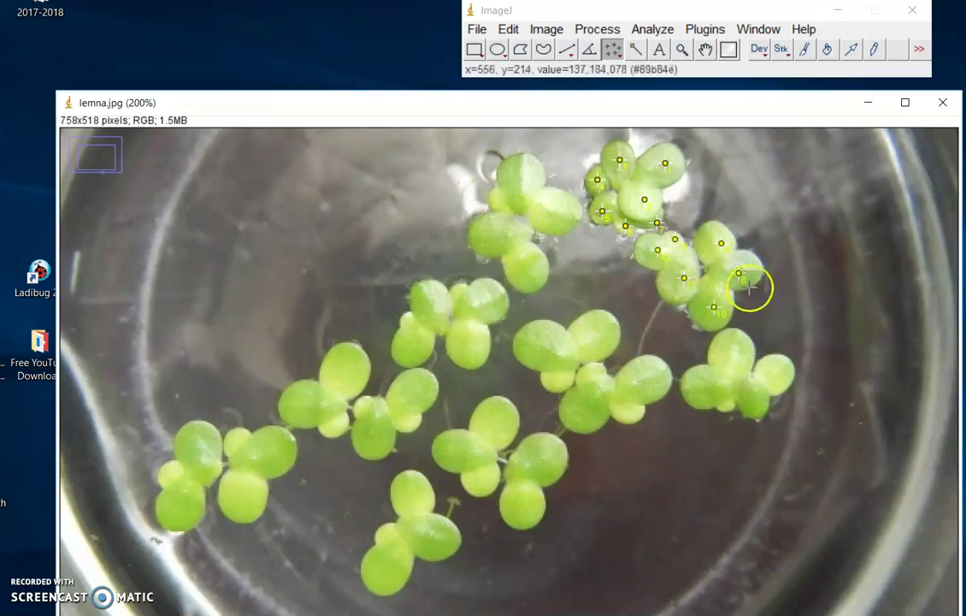
left_click(741, 290)
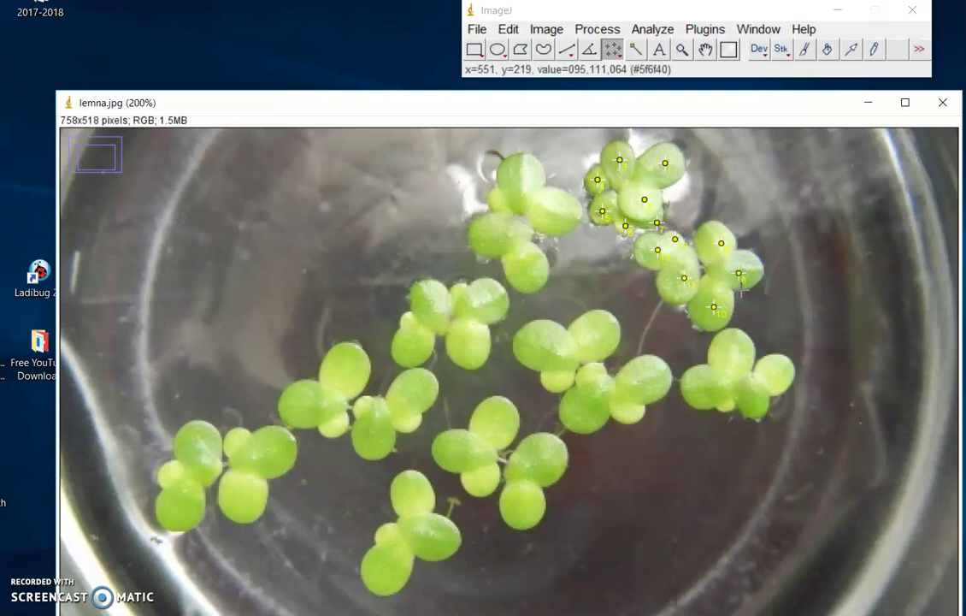
Step: Reopen the Cell Counter and apply the yellow numbered point settings
left_click(705, 28)
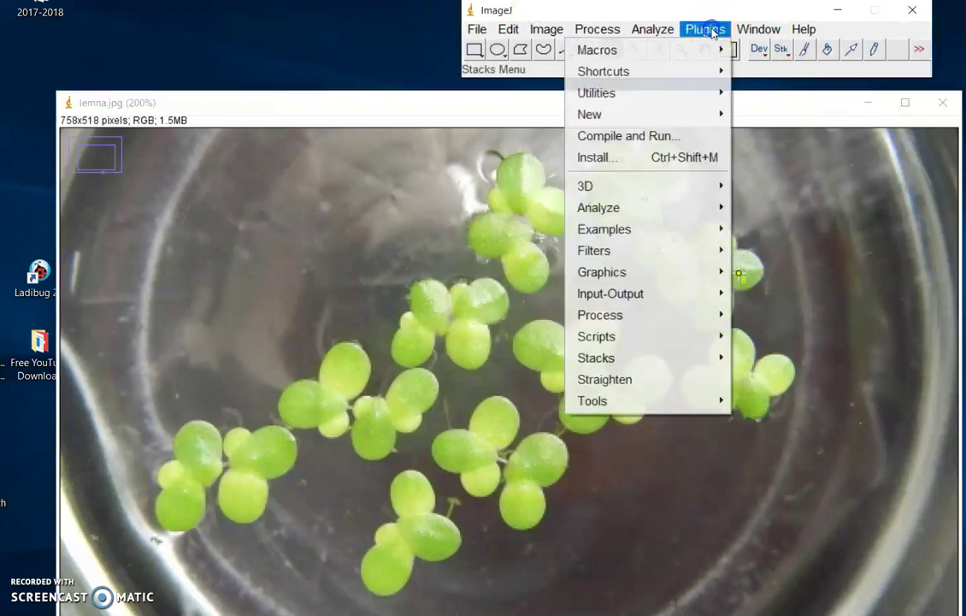
mouse_move(636, 209)
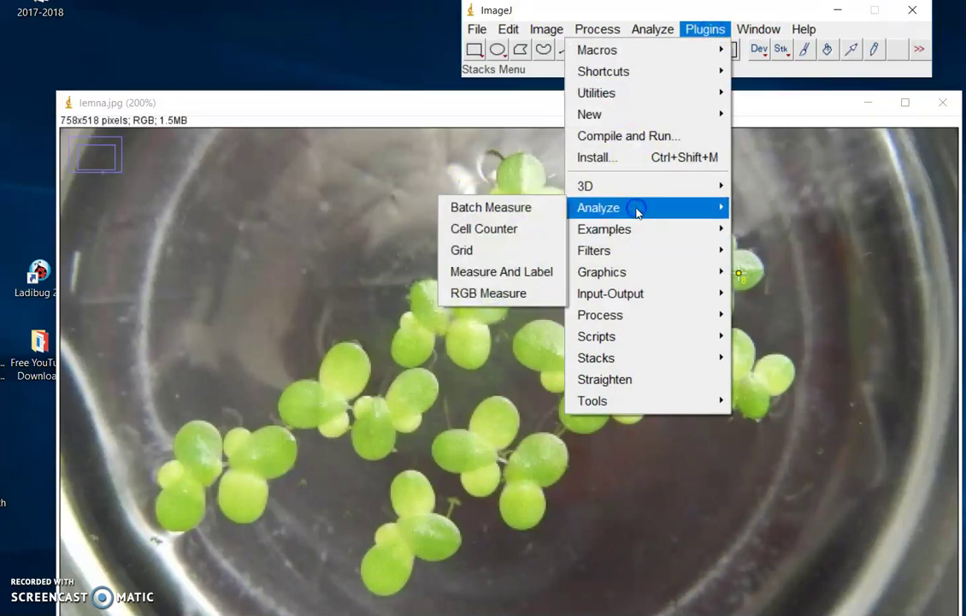
left_click(513, 228)
left_click(454, 213)
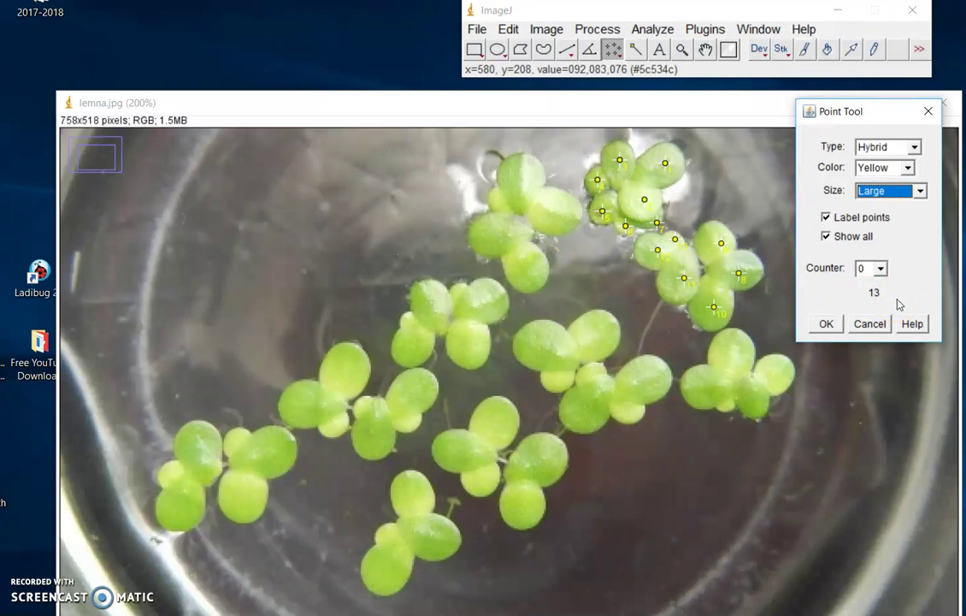
left_click(826, 323)
Step: Mark five fronds in the lower-right cluster as points 14 to 18
left_click(776, 367)
left_click(736, 351)
left_click(751, 407)
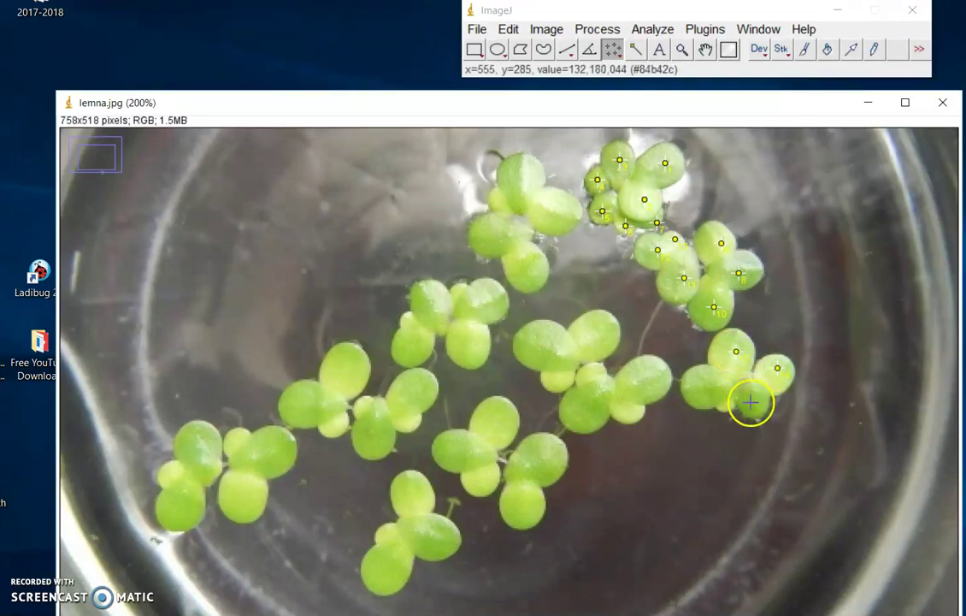
left_click(727, 404)
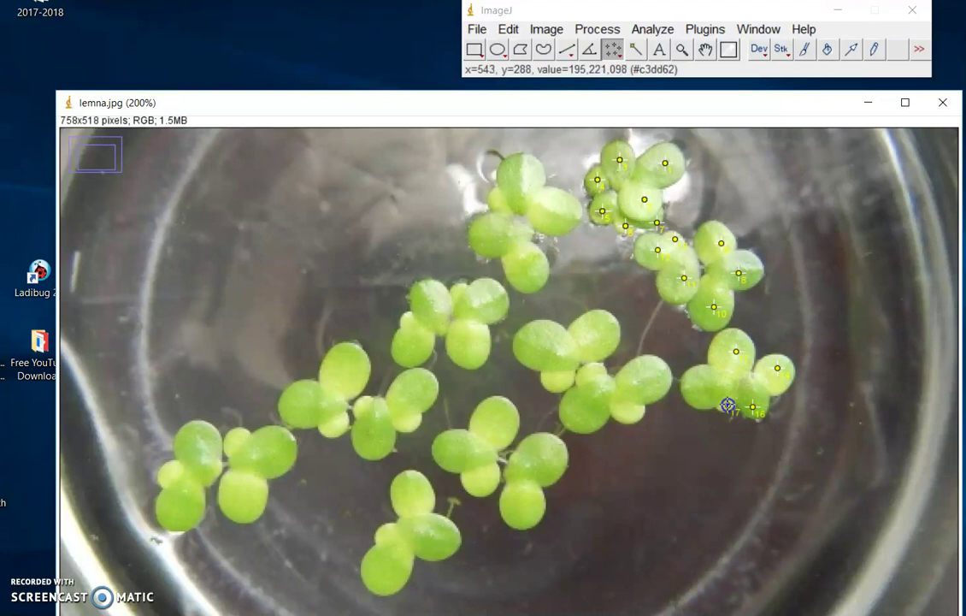
left_click(705, 388)
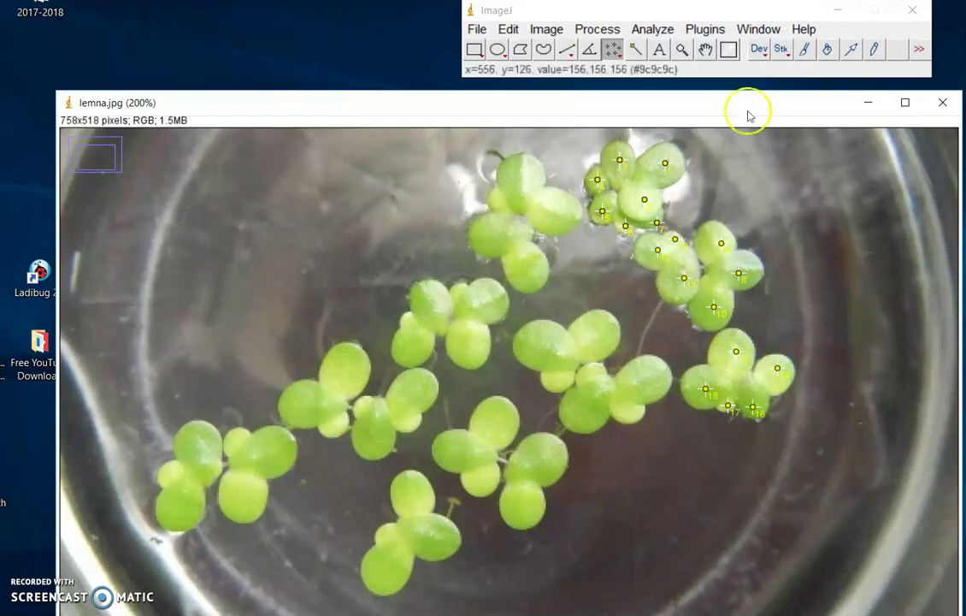
Step: Reopen the Cell Counter to confirm the point count of 18
left_click(704, 28)
mouse_move(633, 204)
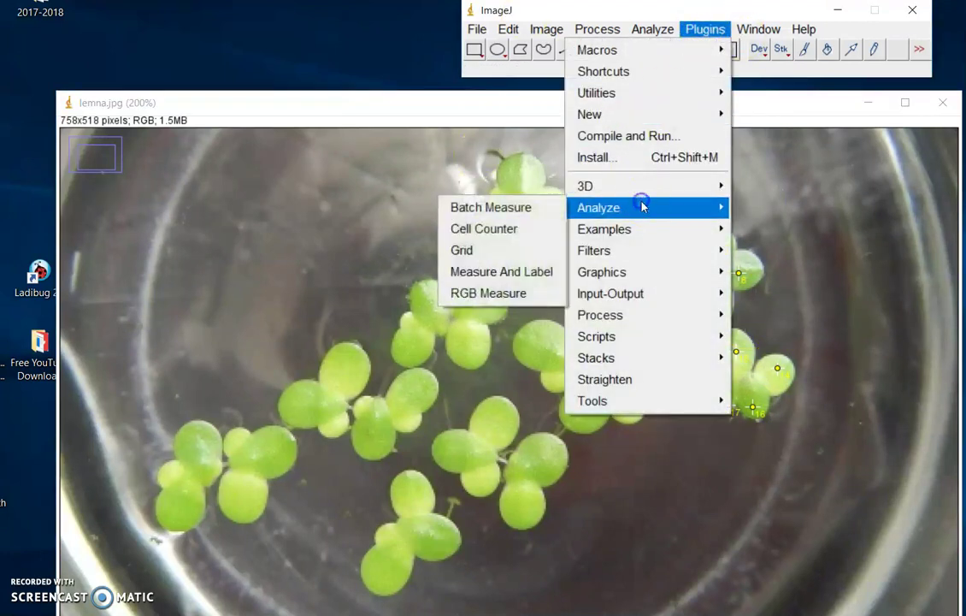
left_click(528, 229)
left_click(455, 216)
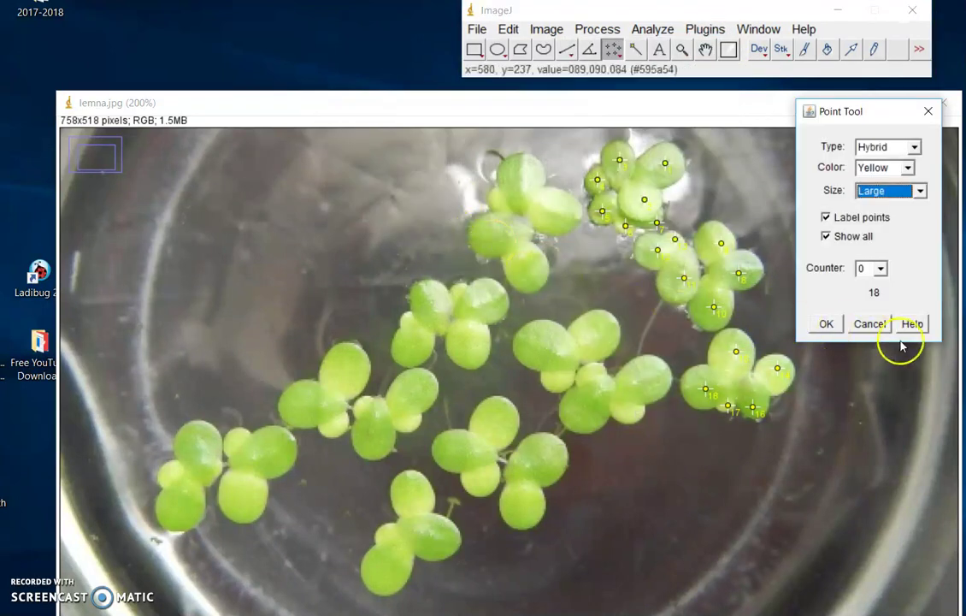